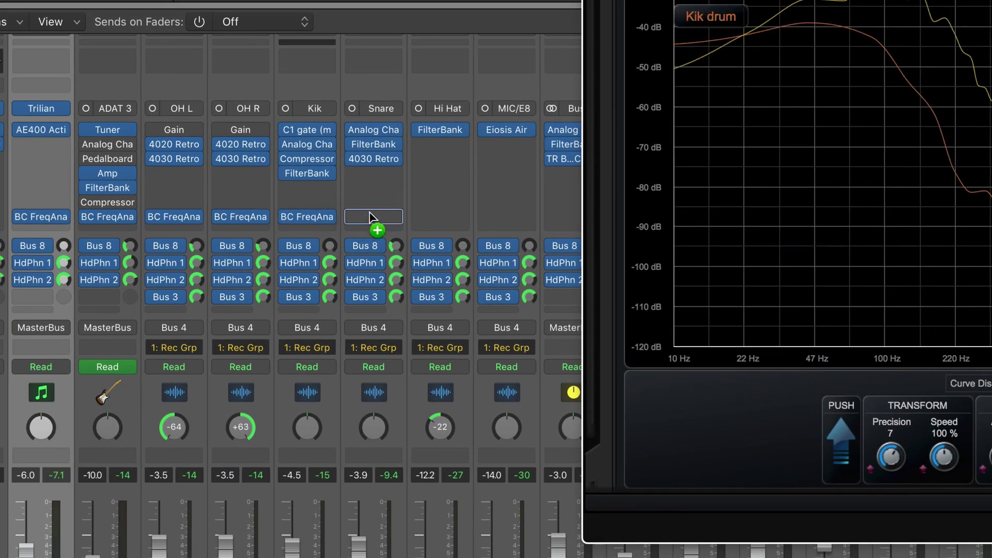
Copy the BC FreqAnalyst insert onto the Snare channel's empty insert slot.
drag(370, 216, 369, 216)
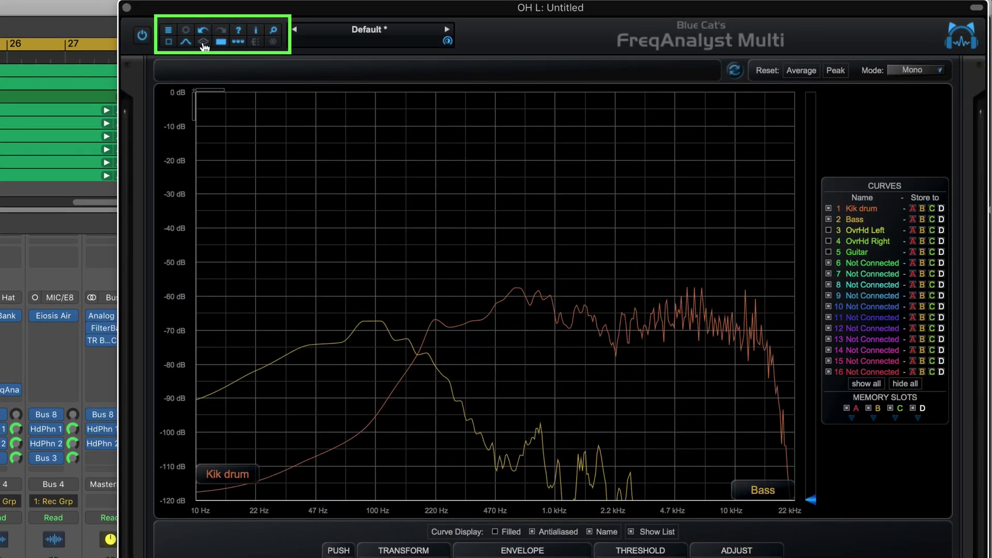
Switch FreqAnalyst Multi to the comparison view of difference curves between tracks.
click(204, 43)
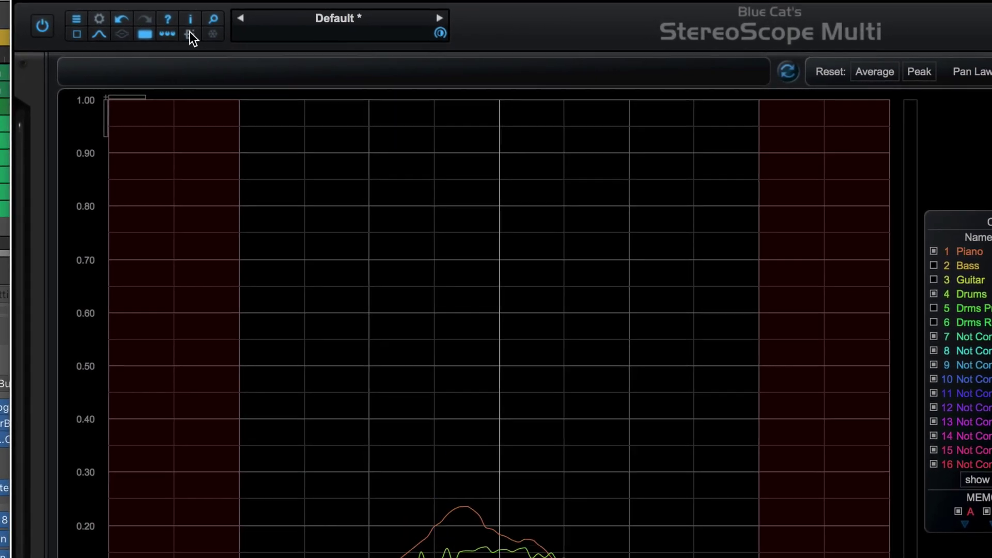
Review the Curves Routing settings, then set StereoScope's pan law to Cosine.
click(190, 35)
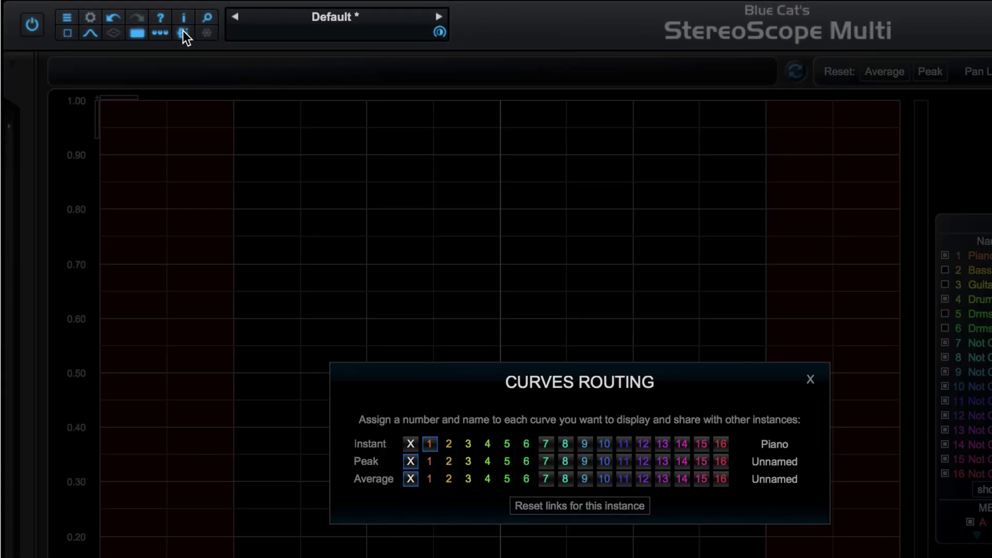
click(810, 383)
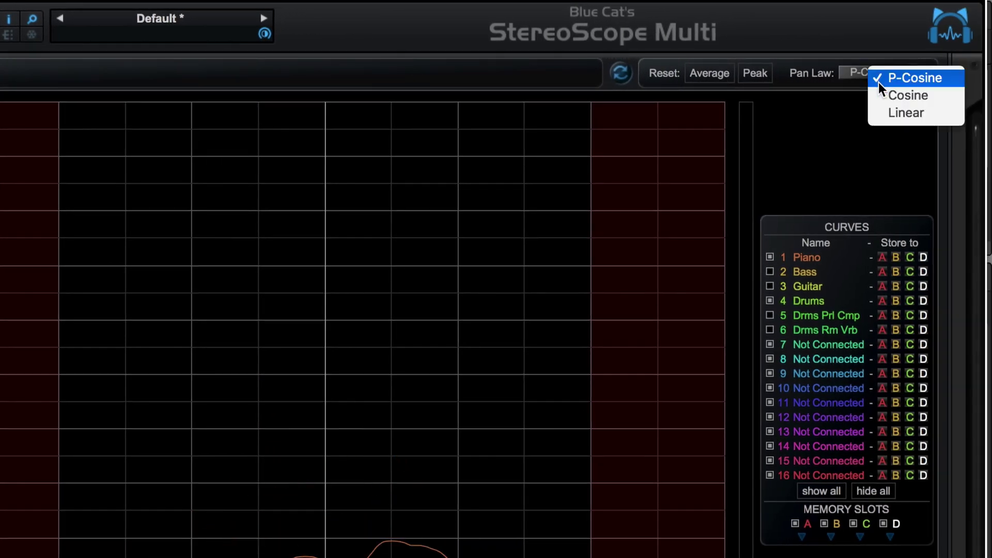
click(891, 94)
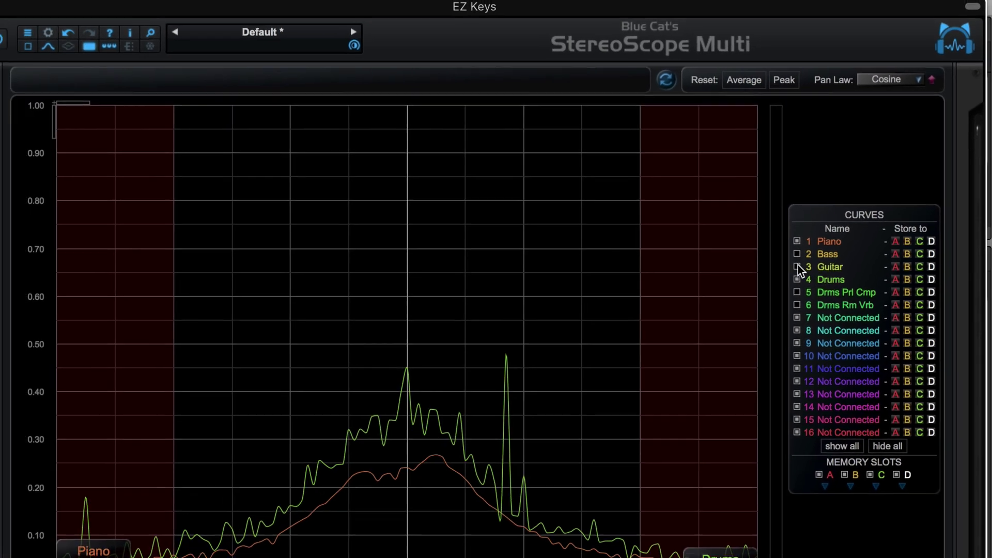
Show the Guitar and Bass curves, switch to difference curves, and start playback.
click(797, 267)
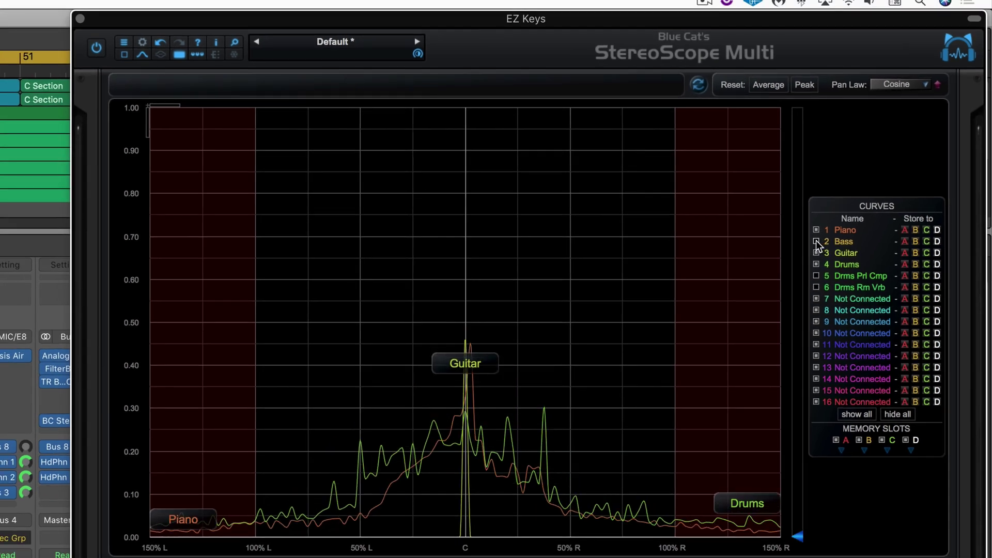
click(816, 241)
click(161, 54)
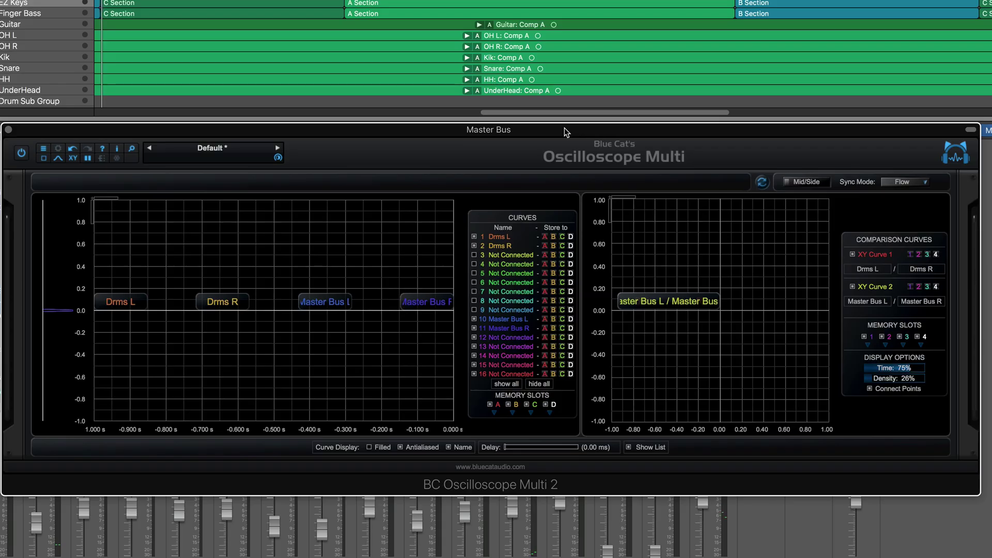
key(space)
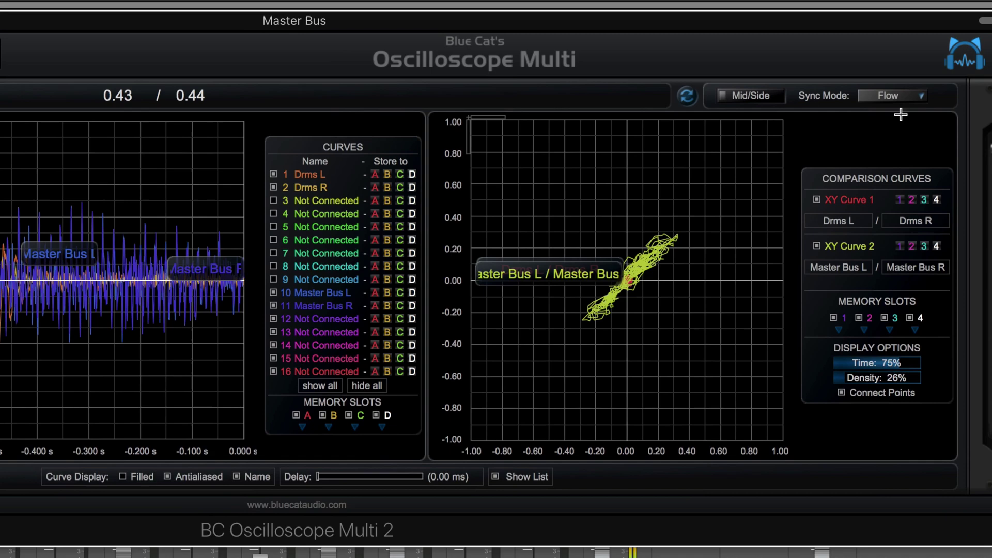
click(892, 95)
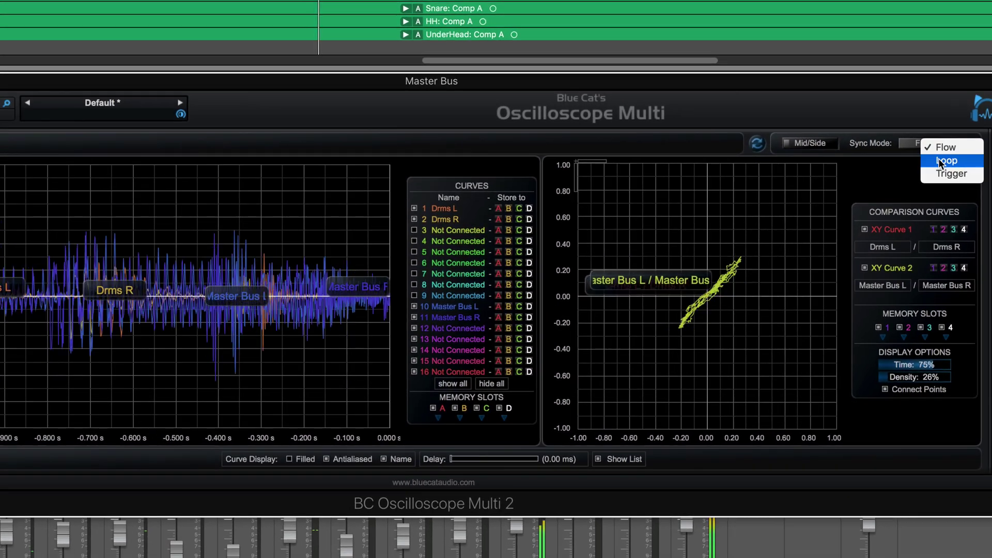
click(939, 160)
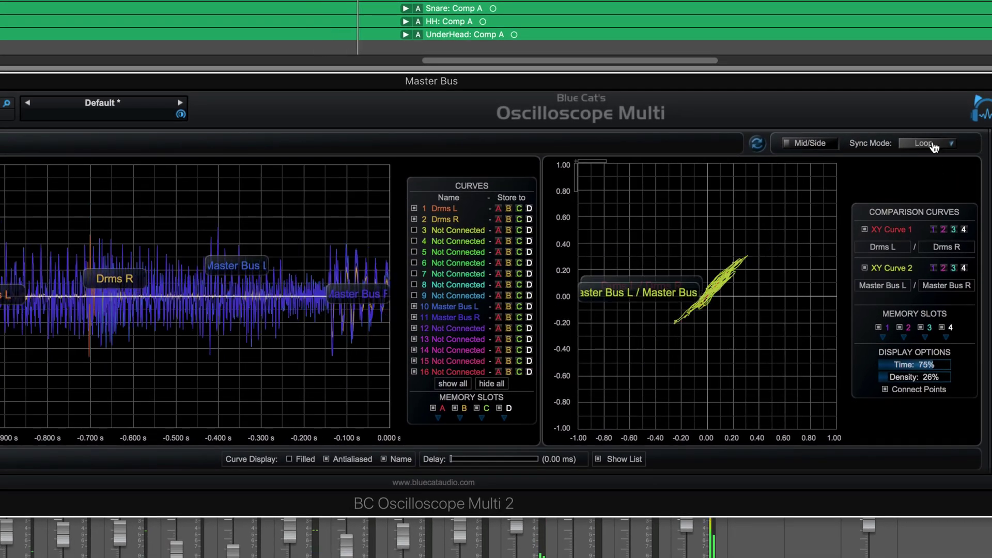
click(934, 146)
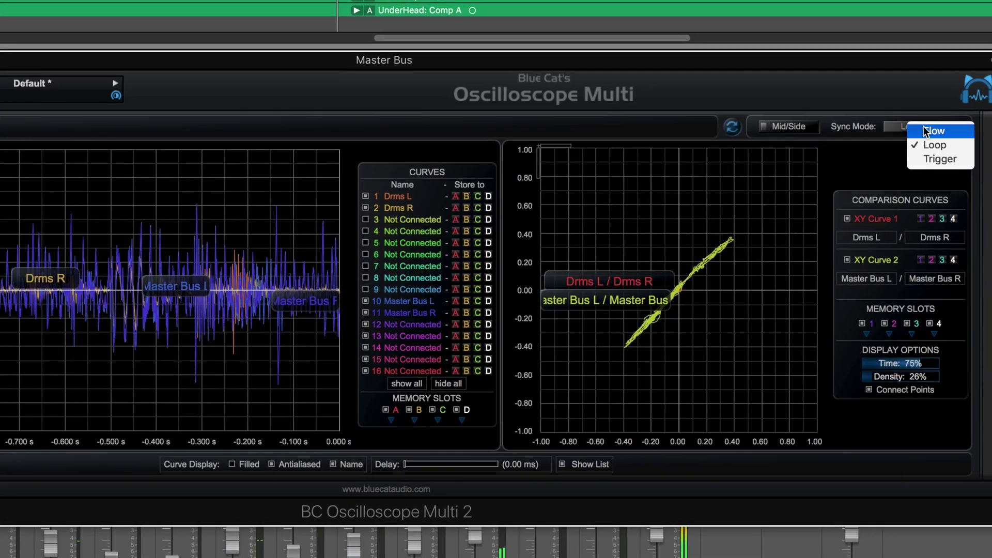
click(937, 148)
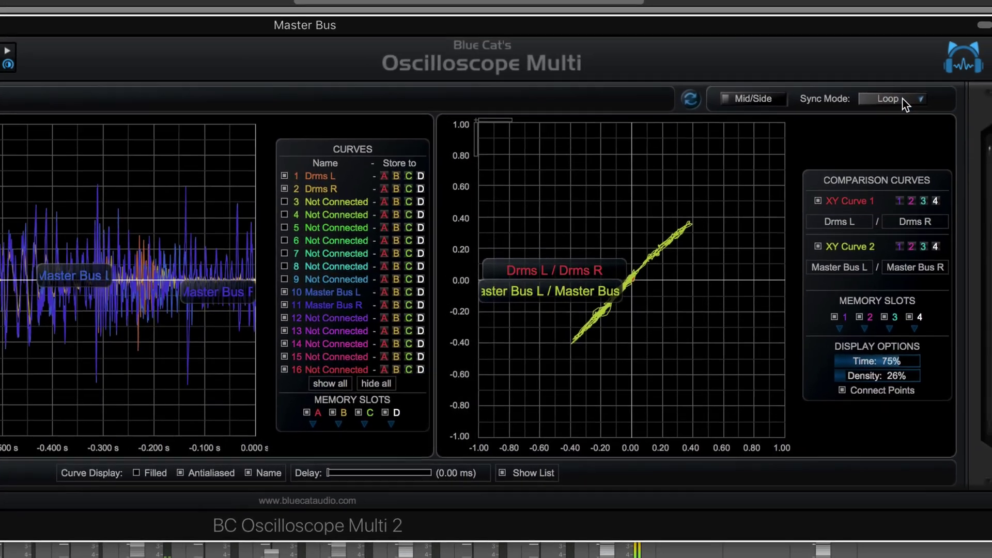
click(905, 103)
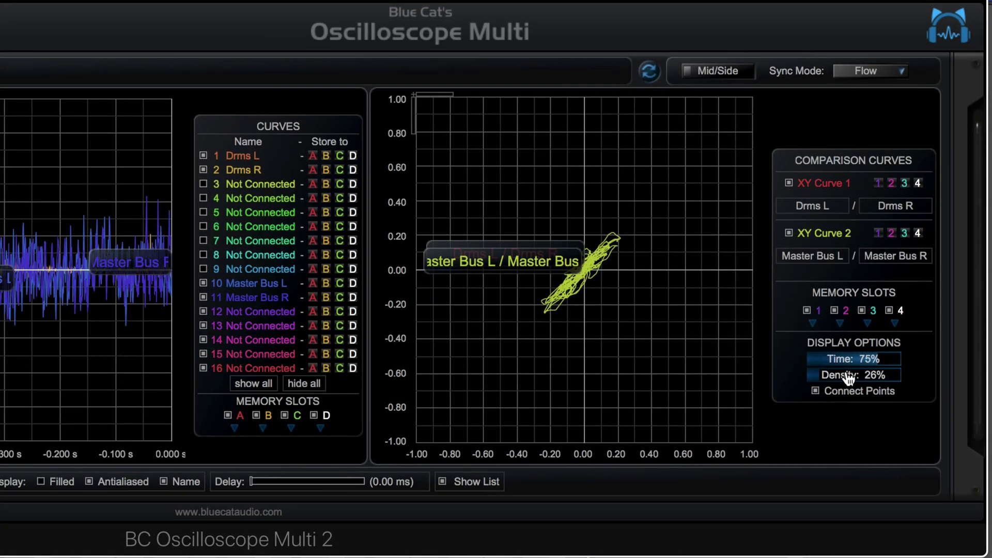